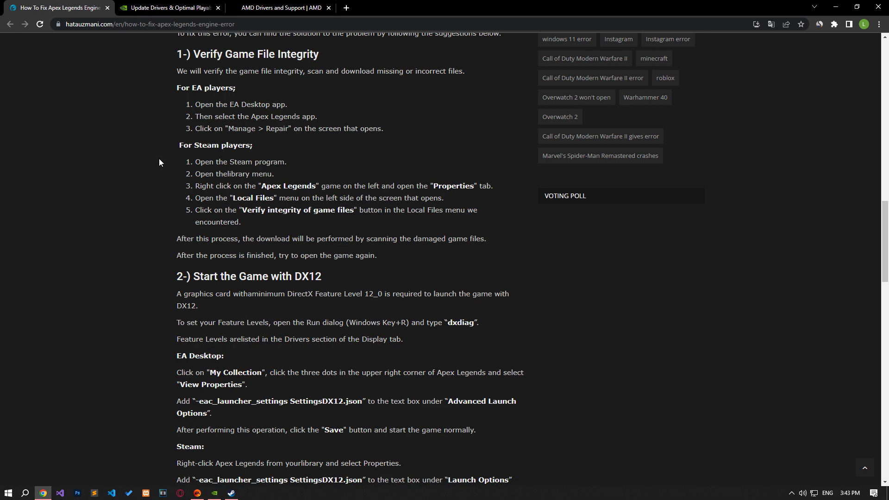
# - Switch to the EA app and show the management options for Apex Legends, where the Repair command is offered
pyautogui.click(195, 494)
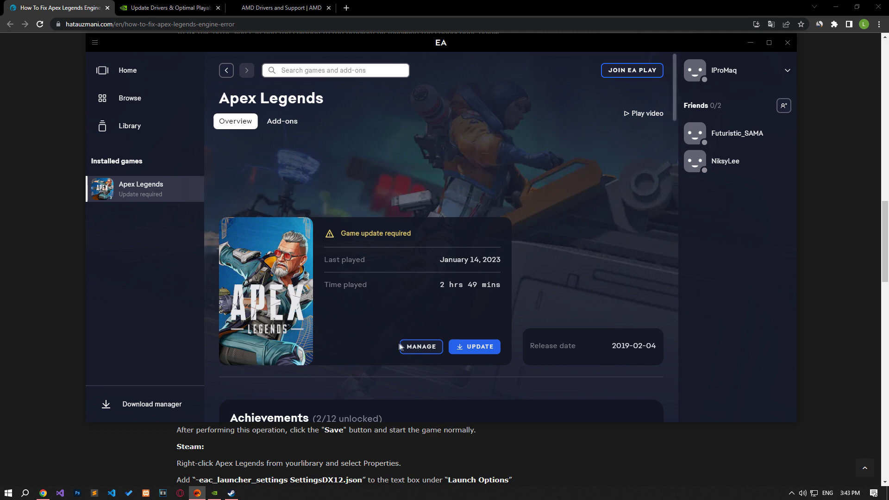
pyautogui.click(421, 348)
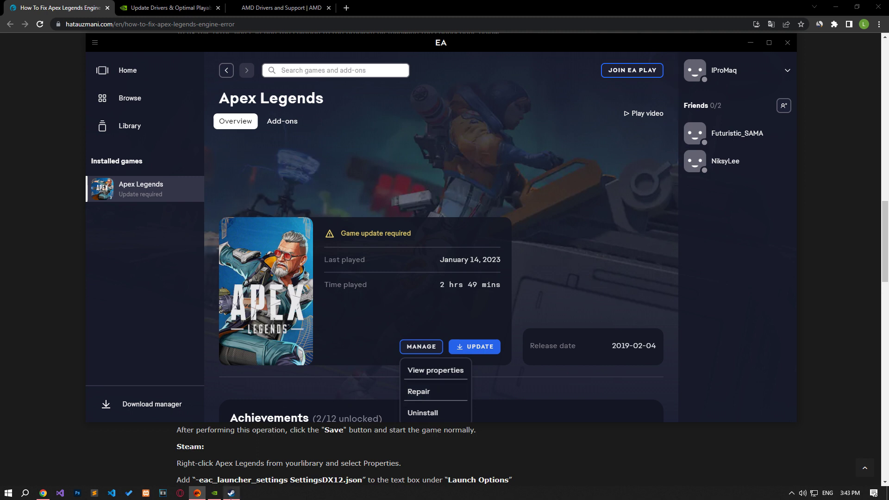
# - Switch to Steam and show the Local Files properties of Euro Truck Simulator 2, where game files can be verified
pyautogui.click(231, 493)
pyautogui.moveTo(204, 100)
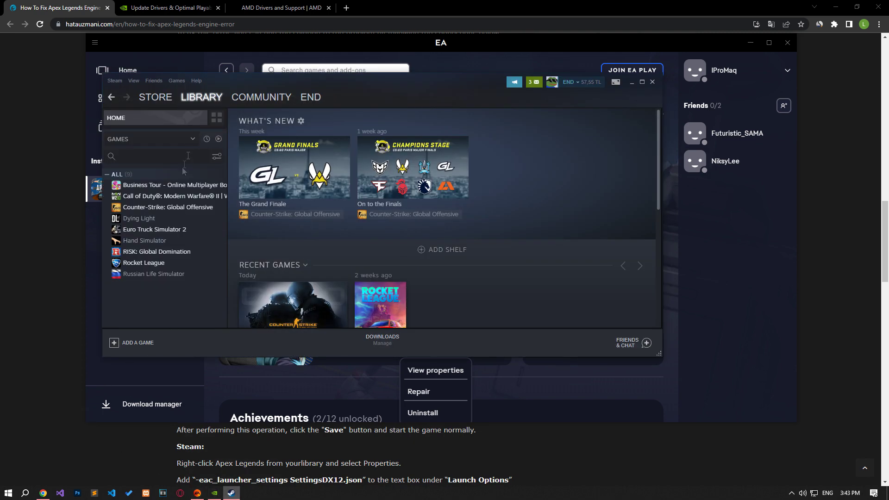
pyautogui.rightClick(164, 230)
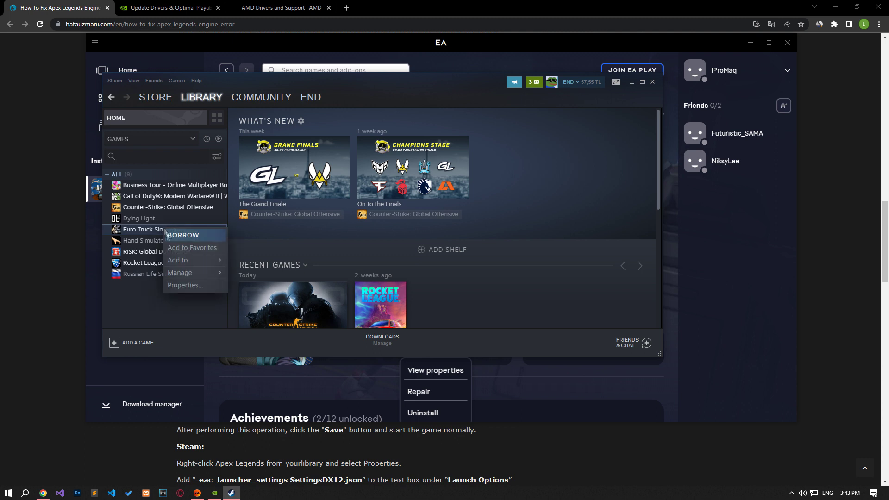
pyautogui.click(182, 285)
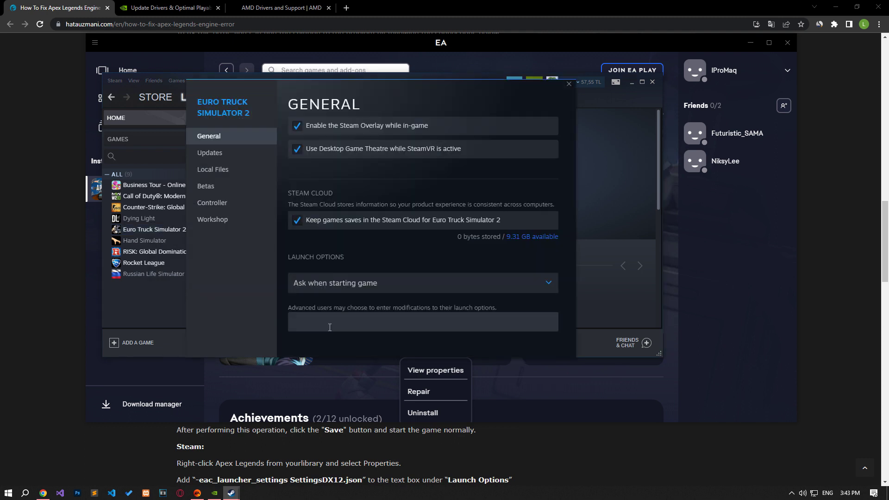
pyautogui.click(237, 171)
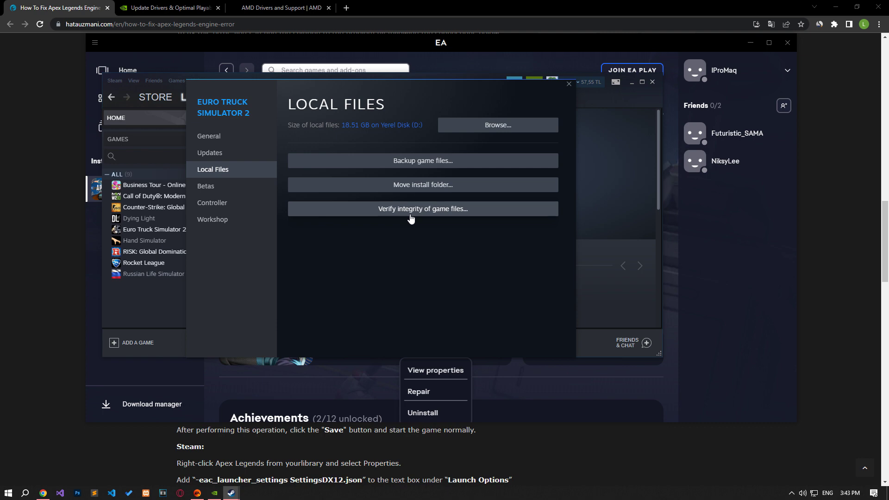
# - Go to the article's DX12 section, switch to the EA app and open the properties of Apex Legends
pyautogui.scroll(-5, 146, 209)
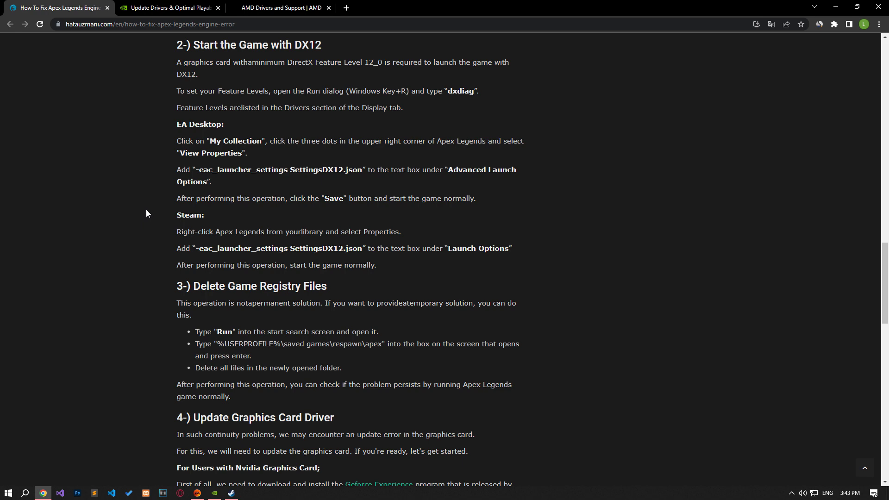
pyautogui.click(198, 493)
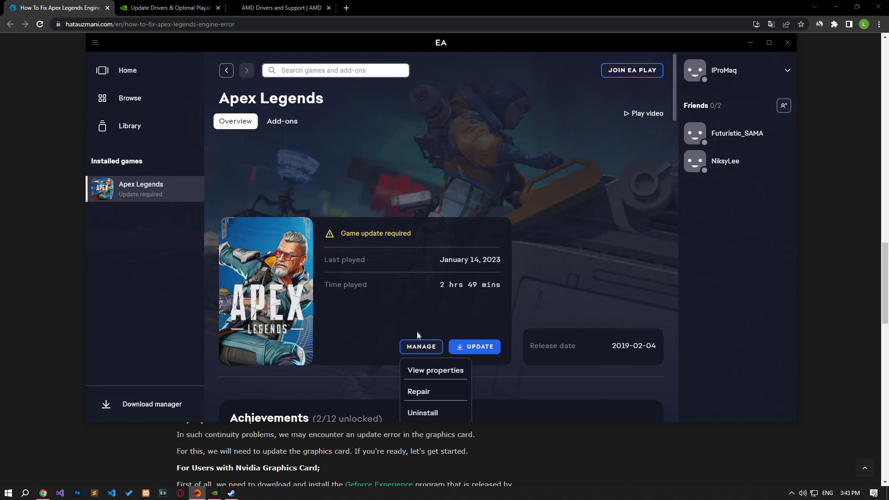
pyautogui.click(424, 348)
pyautogui.click(425, 351)
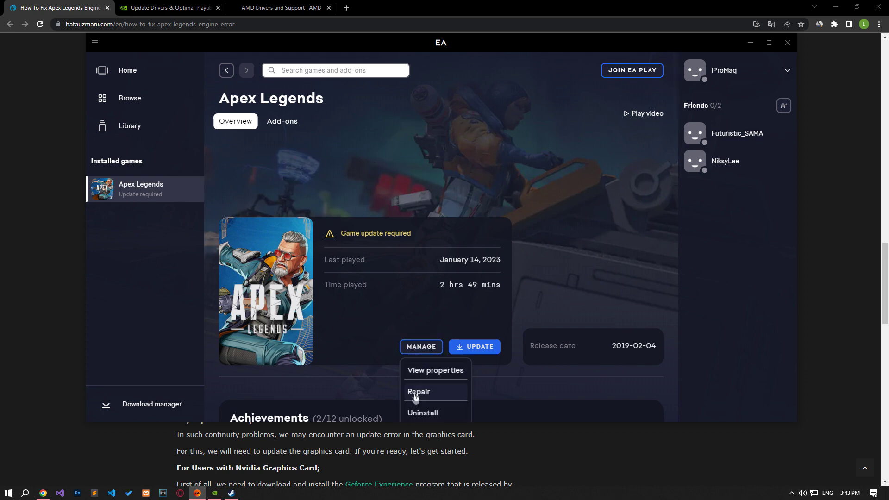
pyautogui.click(431, 373)
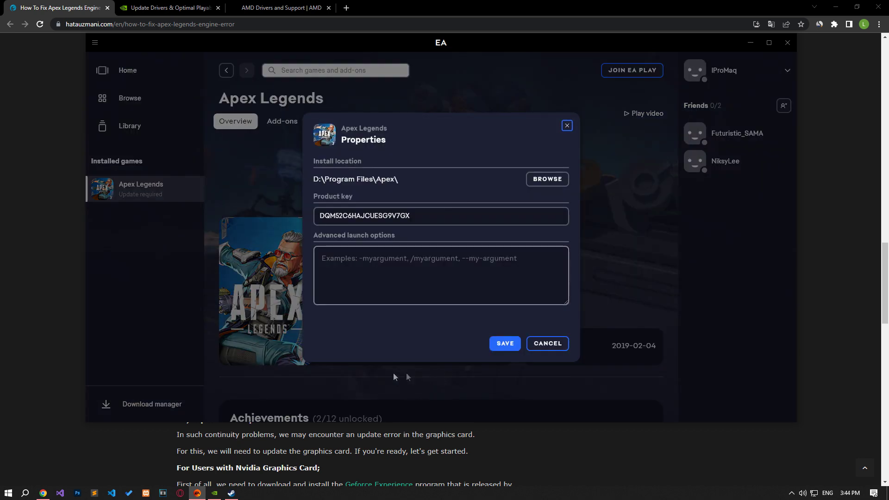
# - Copy the launch argument "-eac_launcher_settings SettingsDX12.json" from the EA Desktop instructions in the browser article
pyautogui.click(3, 301)
pyautogui.moveTo(196, 169); pyautogui.dragTo(361, 172)
pyautogui.rightClick(361, 172)
pyautogui.click(372, 175)
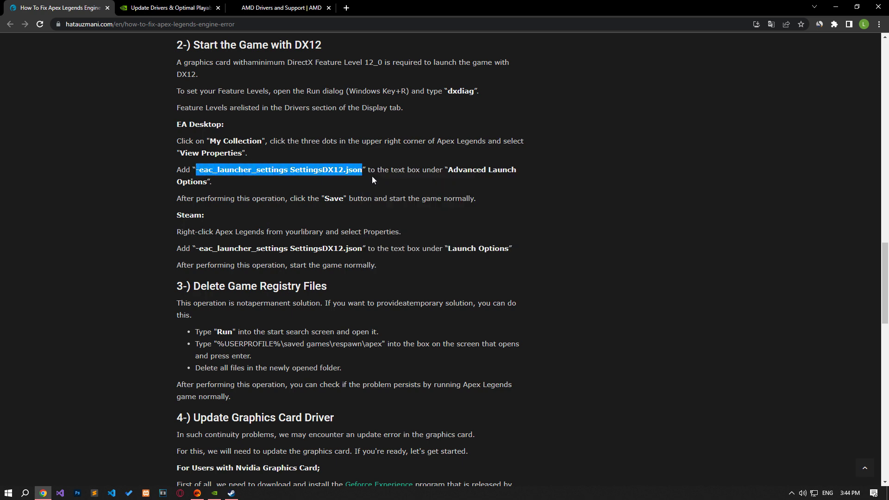
# - Switch back to the EA app, paste "-eac_launcher_settings SettingsDX12.json" as the advanced launch options for Apex Legends and save
pyautogui.click(198, 494)
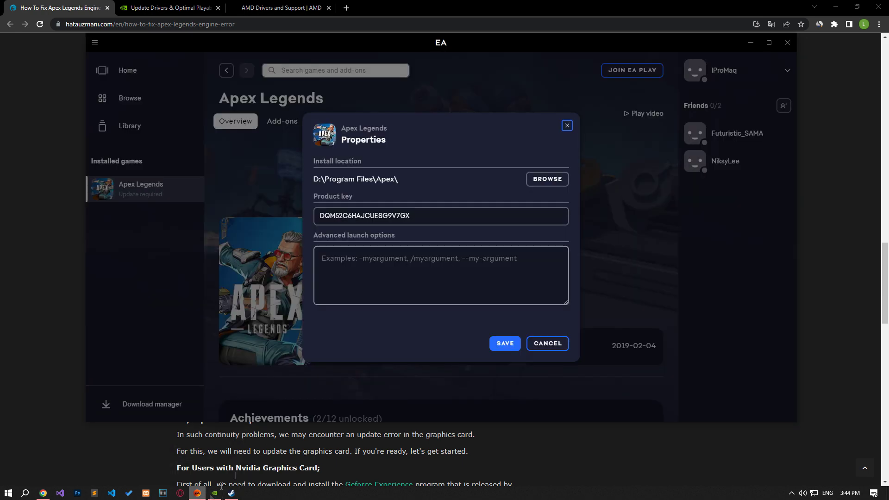
pyautogui.click(402, 261)
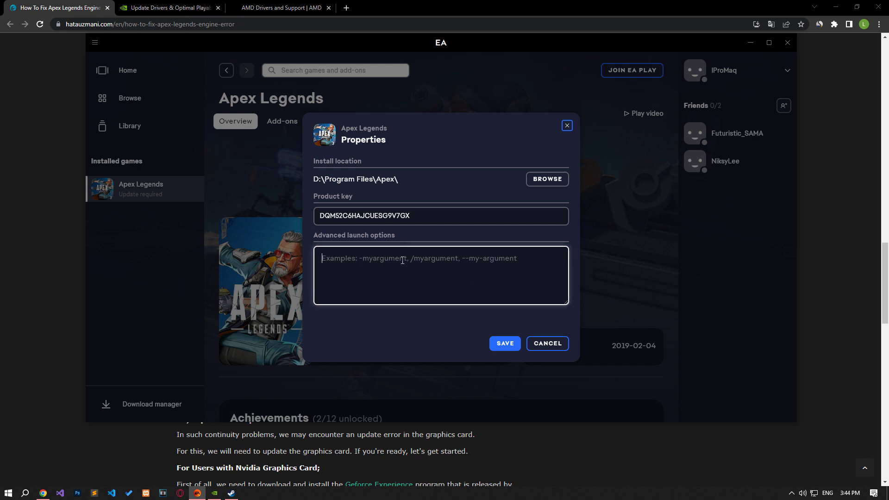
pyautogui.hotkey('ctrl', 'v')
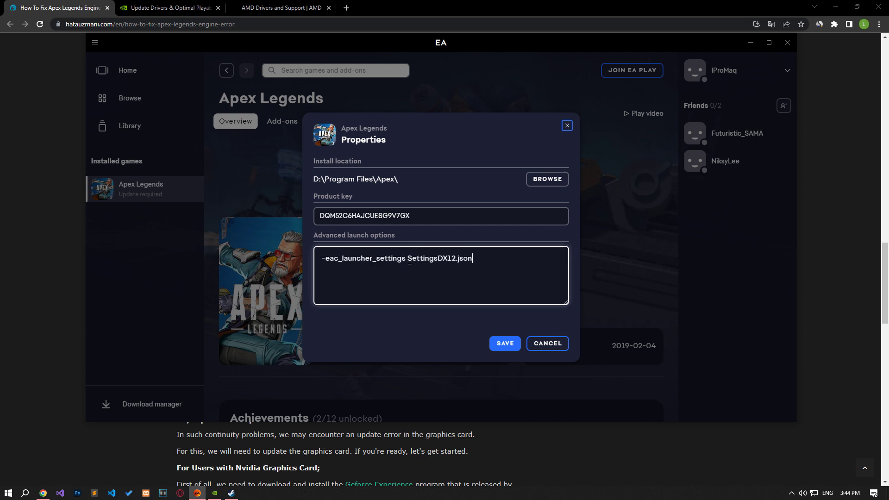
pyautogui.click(508, 346)
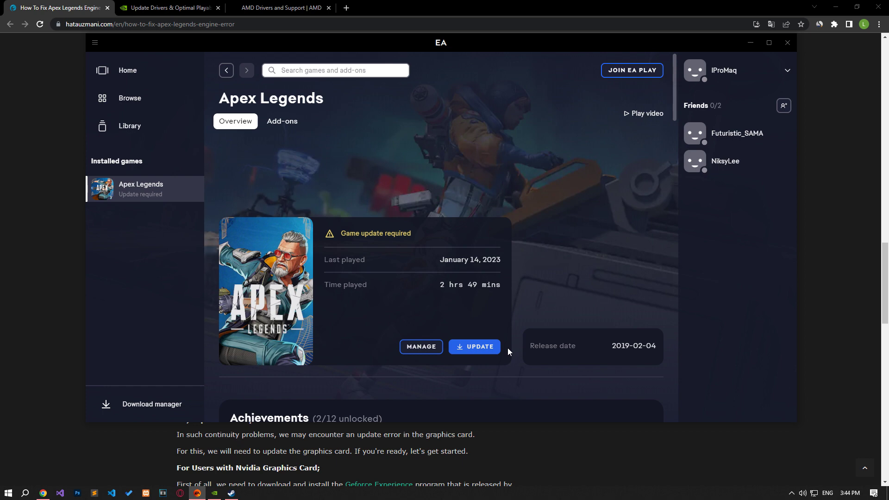
# - Switch to Steam and open the properties of Euro Truck Simulator 2 from the library
pyautogui.click(231, 493)
pyautogui.moveTo(205, 99)
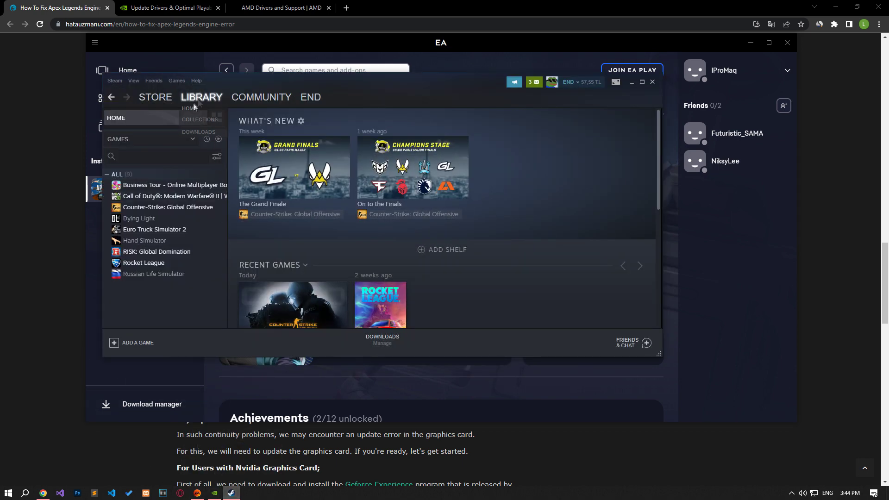
pyautogui.rightClick(152, 231)
pyautogui.click(172, 286)
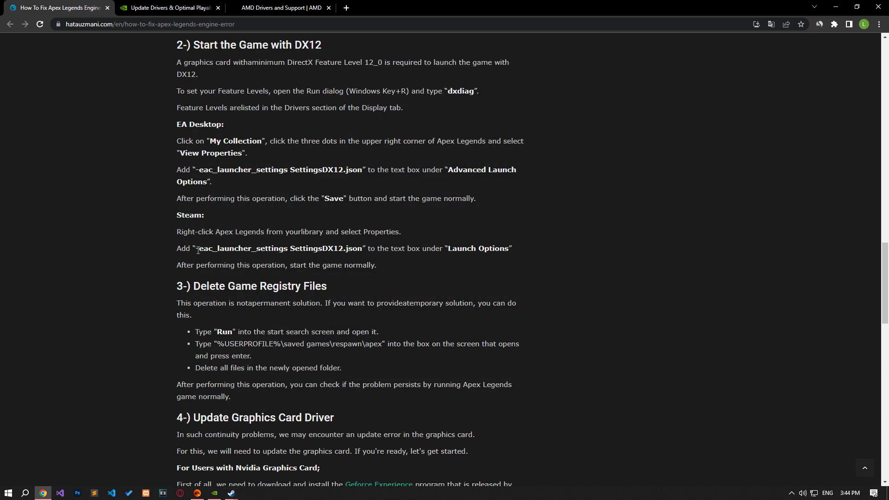
# - Copy "-eac_launcher_settings SettingsDX12.json" from the Steam instructions in the browser article
pyautogui.click(197, 249)
pyautogui.moveTo(197, 248)
pyautogui.mouseDown()
pyautogui.moveTo(363, 251)
pyautogui.moveTo(195, 248)
pyautogui.mouseUp()
pyautogui.rightClick(362, 252)
pyautogui.rightClick(196, 249)
pyautogui.click(208, 257)
# - Paste "-eac_launcher_settings SettingsDX12.json" into Euro Truck Simulator 2's launch options in Steam and close the properties
pyautogui.moveTo(231, 493)
pyautogui.click(276, 464)
pyautogui.rightClick(347, 323)
pyautogui.click(362, 331)
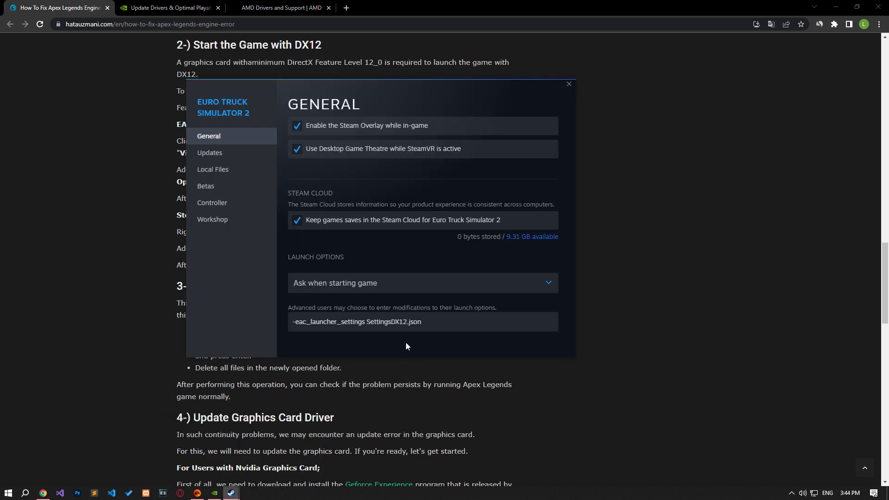
pyautogui.click(568, 85)
# - Go to the article's section on deleting game registry files and open the Windows Run dialog
pyautogui.scroll(-5, 157, 103)
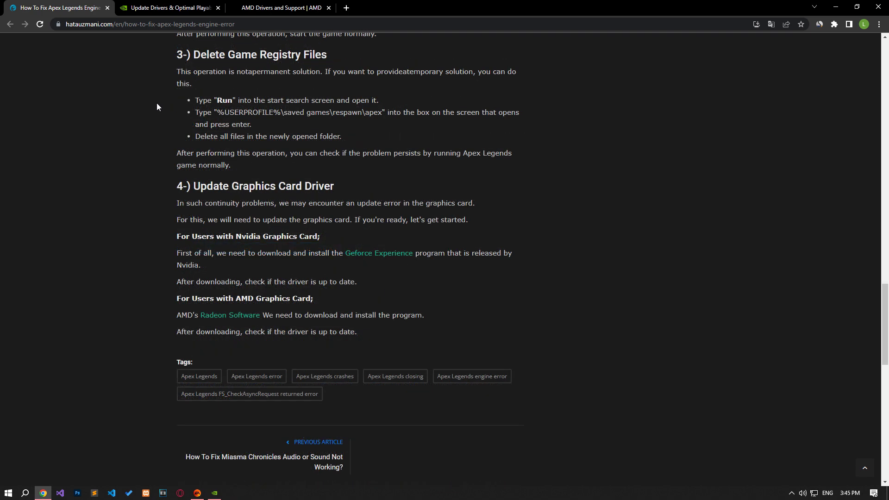
pyautogui.press('super')
pyautogui.write('run')
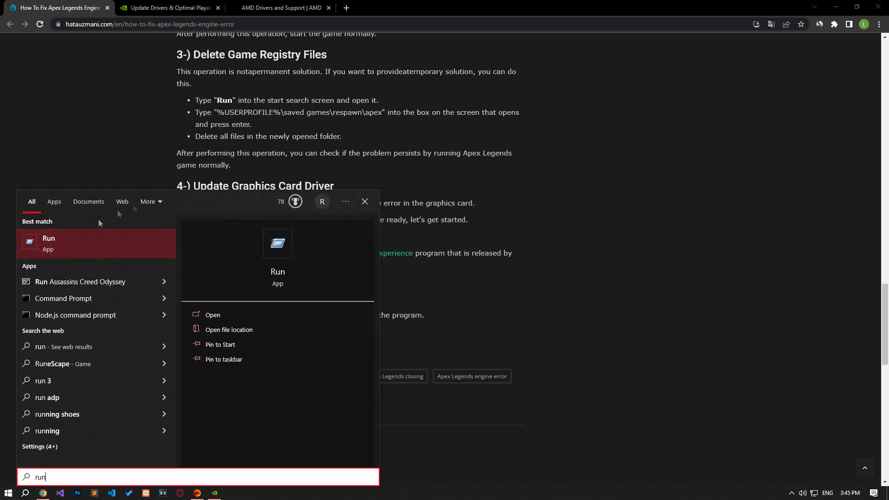
pyautogui.click(99, 250)
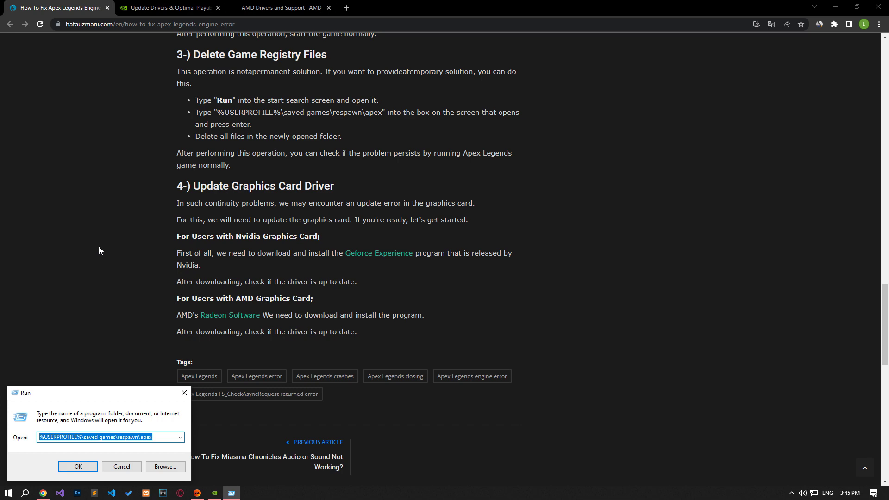
# - Copy "%USERPROFILE%\saved games\respawn\apex" from the article into the Run dialog and open that folder
pyautogui.moveTo(219, 113); pyautogui.dragTo(382, 112)
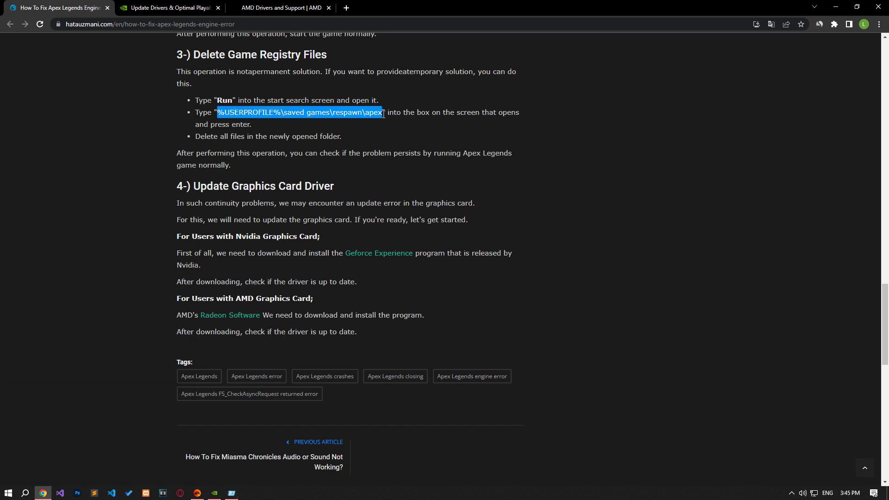
pyautogui.rightClick(382, 115)
pyautogui.click(410, 122)
pyautogui.hotkey('alt', 'Tab')
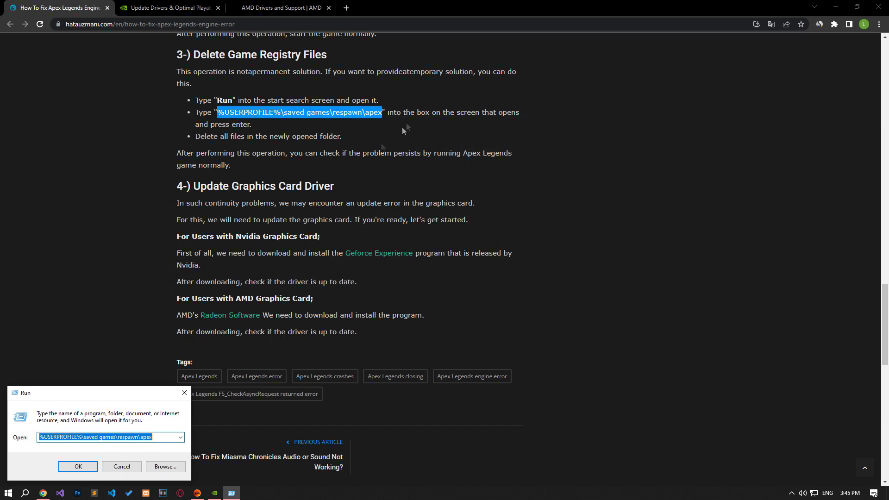
pyautogui.press('BackSpace')
pyautogui.rightClick(73, 437)
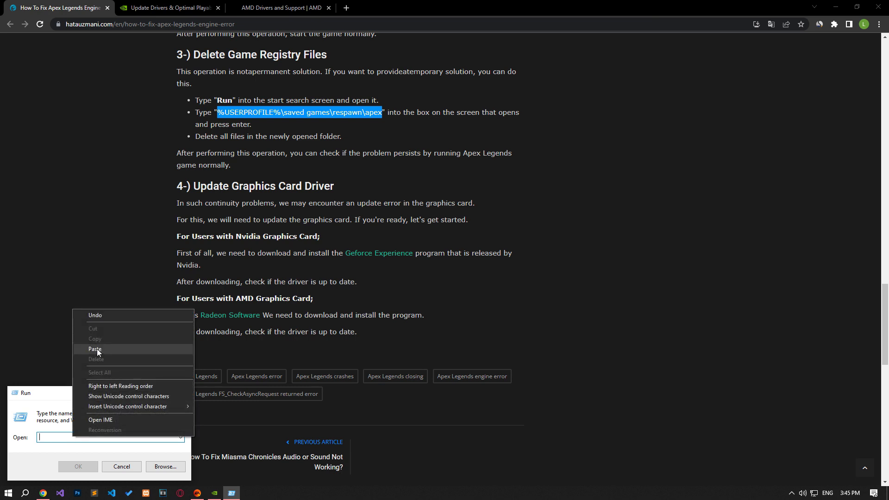
pyautogui.click(100, 351)
pyautogui.click(72, 467)
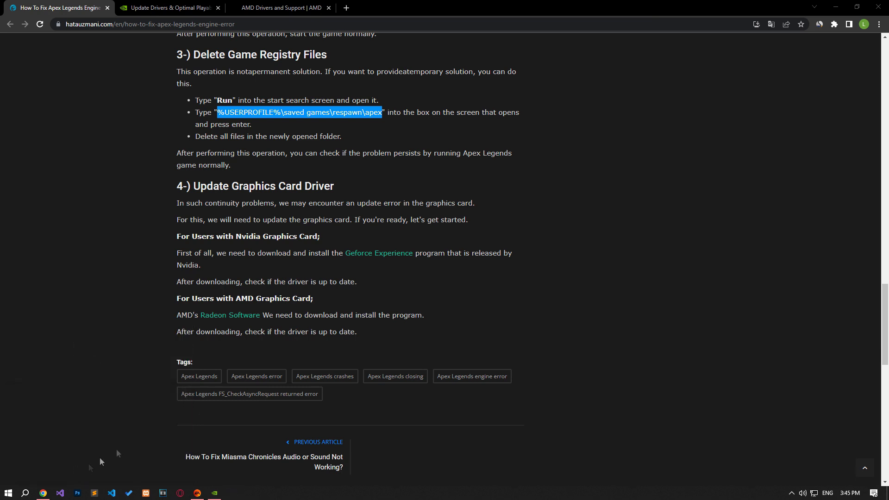
# - Delete the assets, local and profile folders inside the apex folder and close the File Explorer window
pyautogui.moveTo(545, 216); pyautogui.dragTo(518, 136)
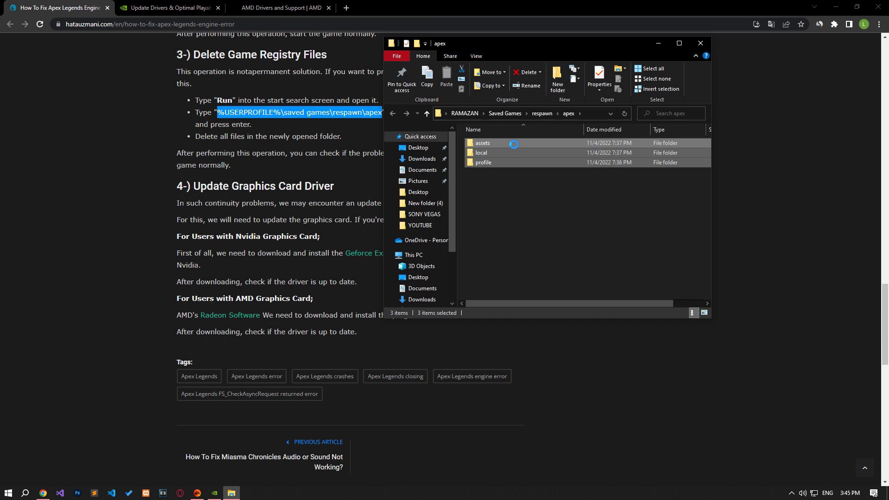
pyautogui.rightClick(514, 145)
pyautogui.click(549, 348)
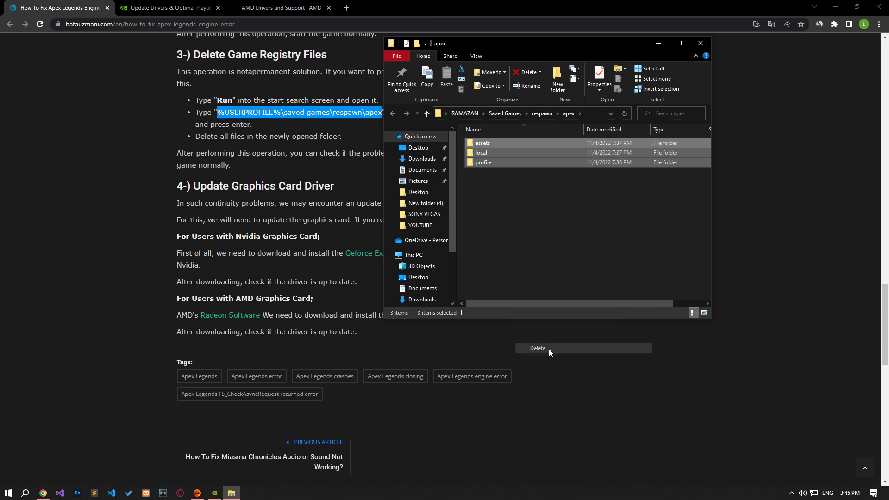
pyautogui.click(700, 43)
# - View the NVIDIA GeForce Experience download page and the AMD Drivers and Support page
pyautogui.click(151, 193)
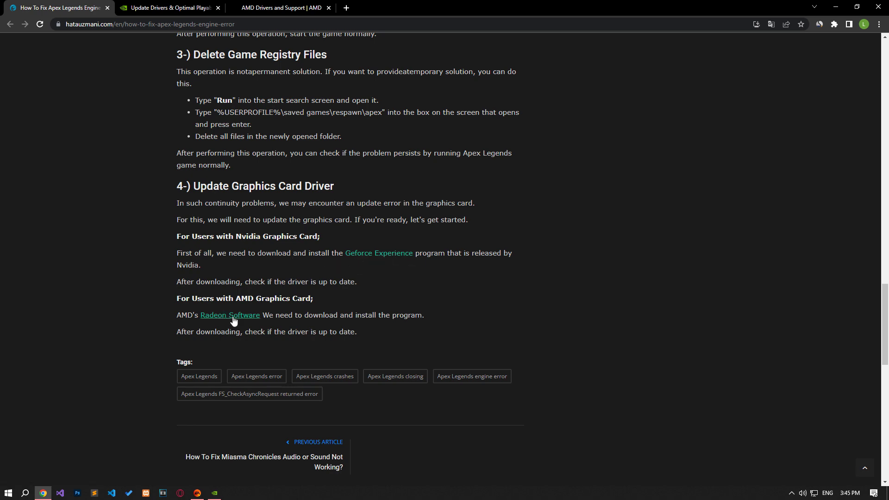
pyautogui.click(163, 5)
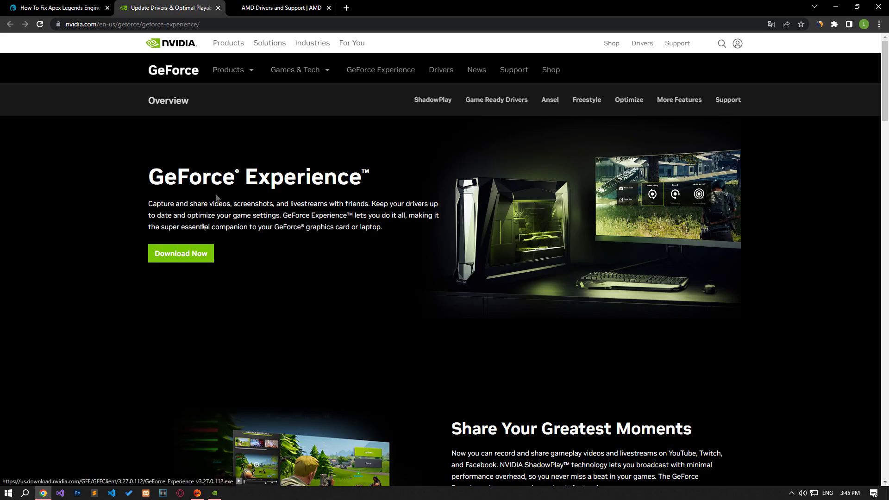
pyautogui.click(305, 10)
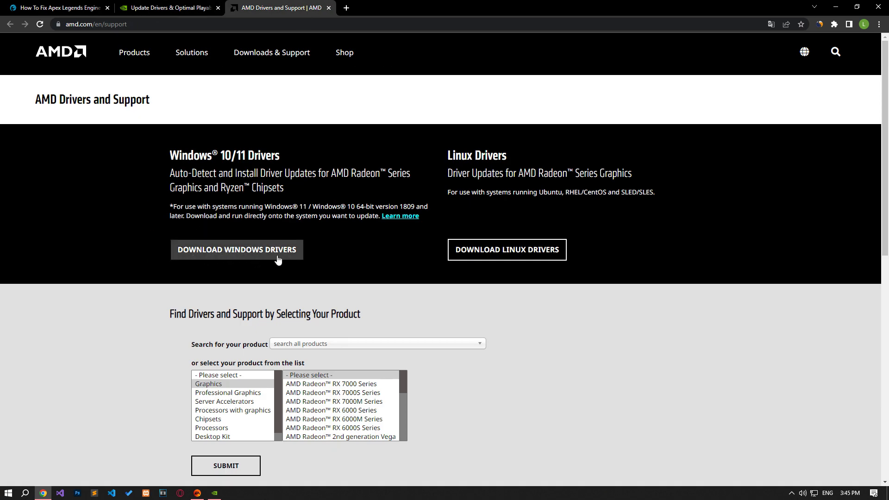
# - Switch to GeForce Experience and check the available and installed graphics drivers
pyautogui.click(214, 493)
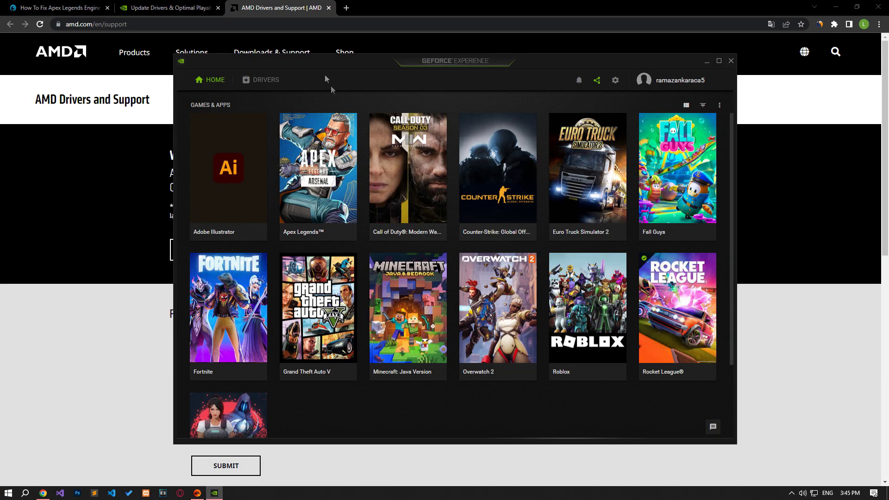
pyautogui.click(259, 82)
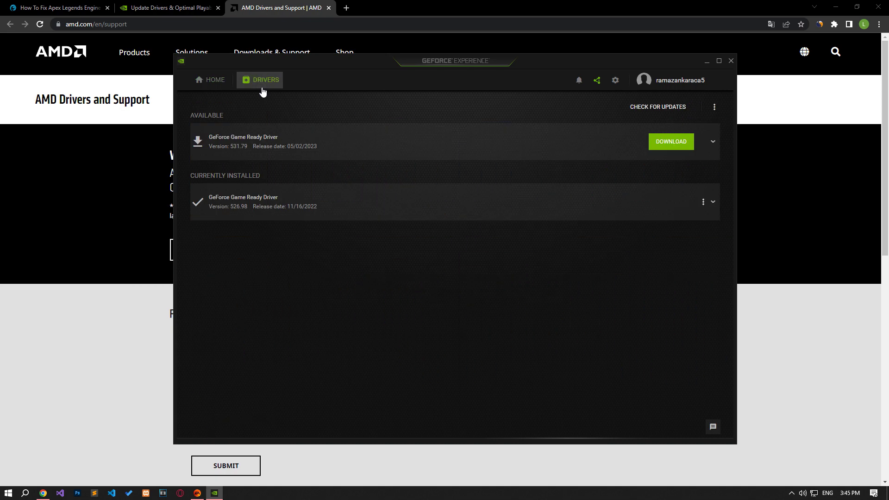